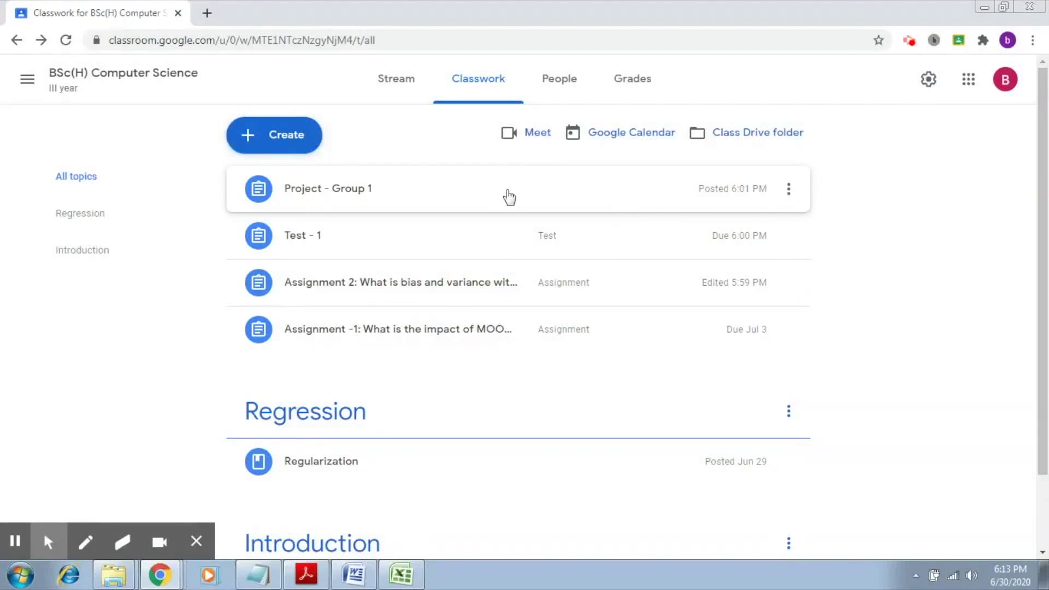
# Open the Grades tab to view the class gradebook and its four assignments
pyautogui.click(654, 82)
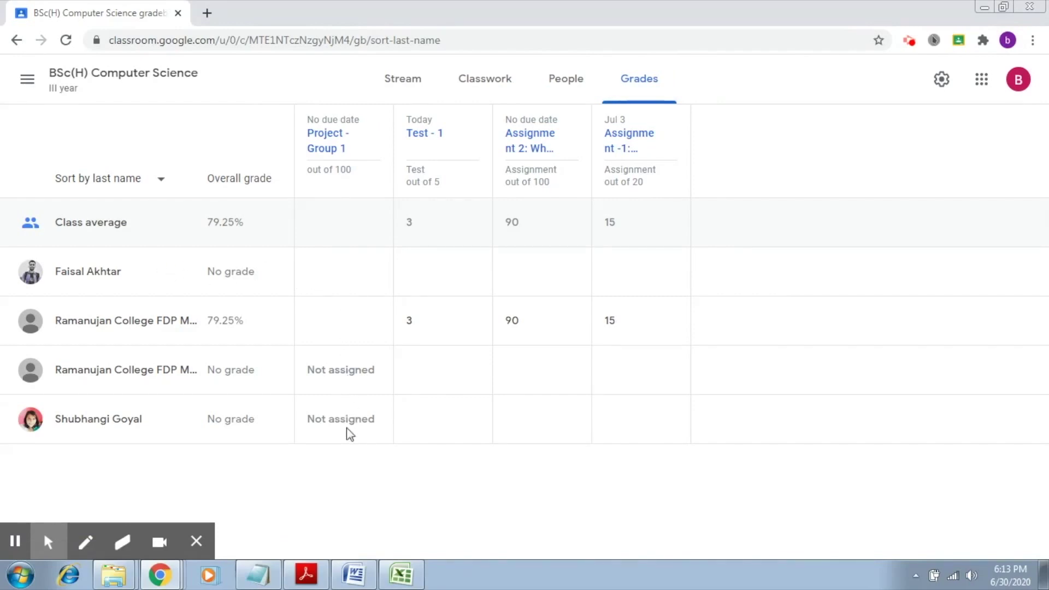
# From Classwork, start a new assignment titled 'Project - Group2'
pyautogui.click(491, 90)
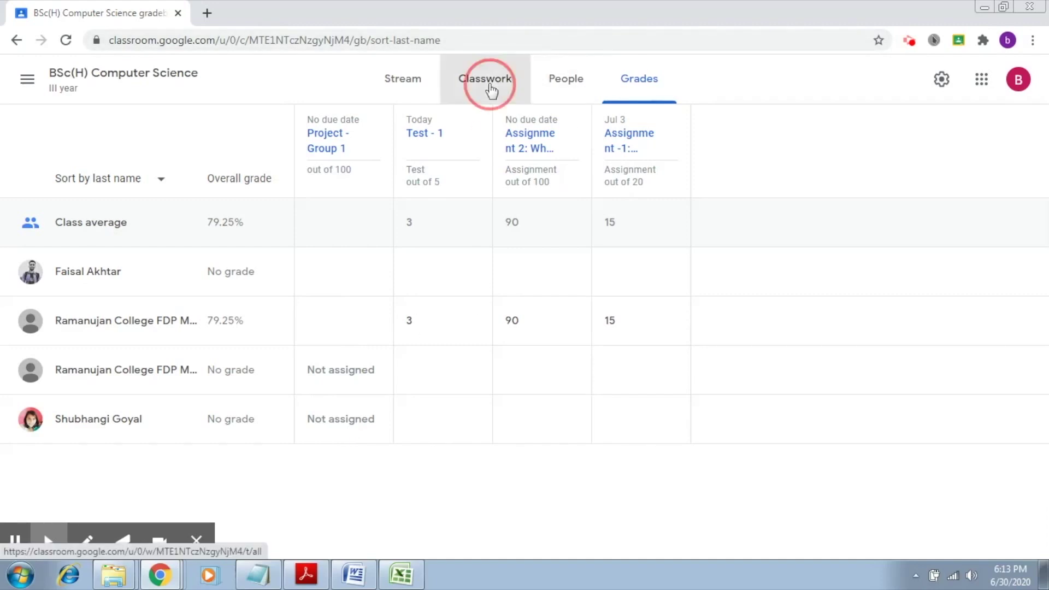
pyautogui.click(307, 134)
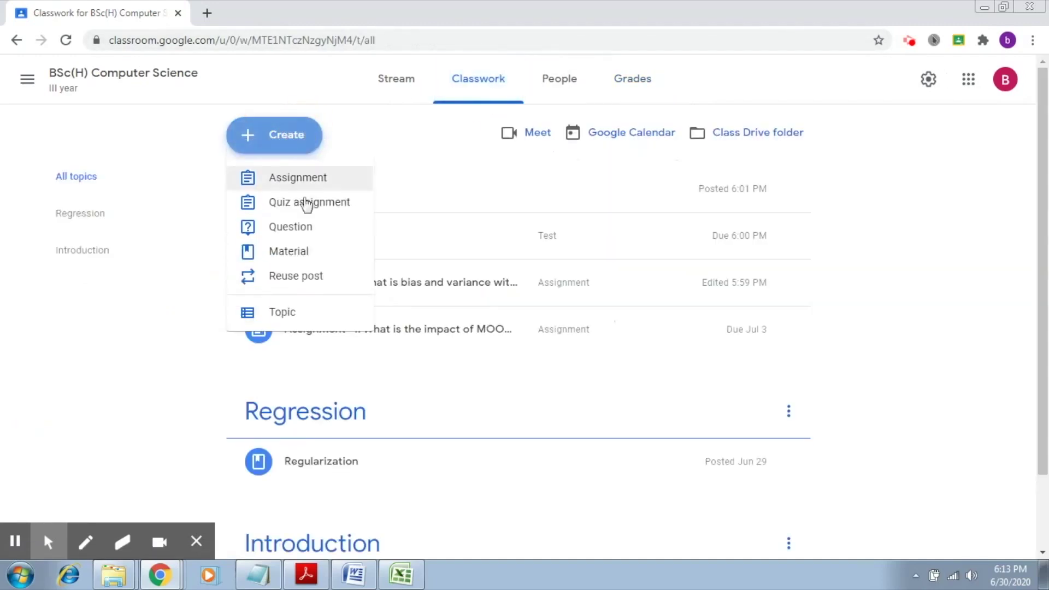
pyautogui.click(302, 178)
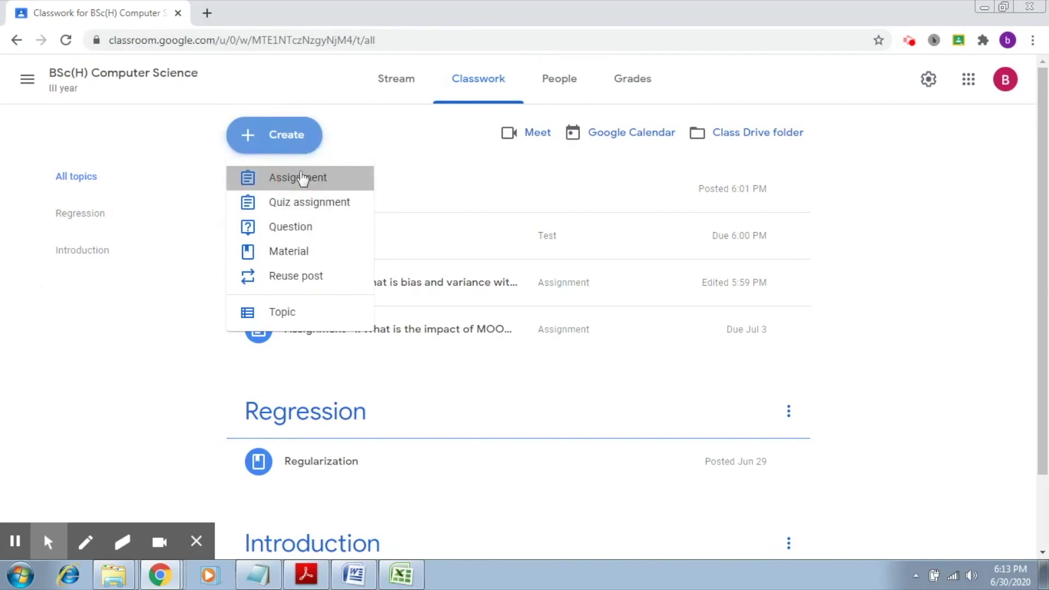
pyautogui.write('P')
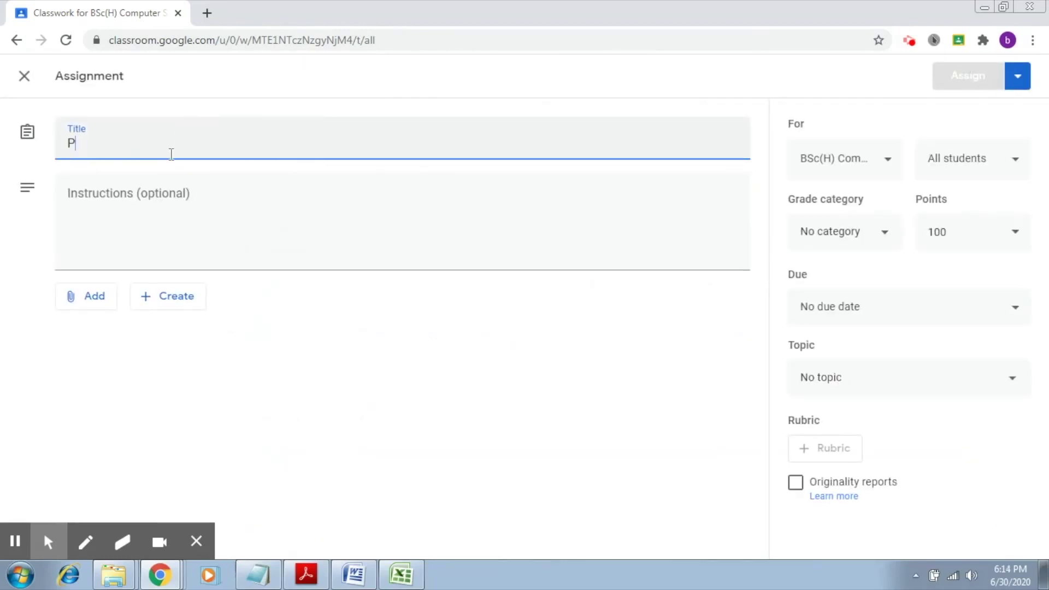
pyautogui.write('roject -')
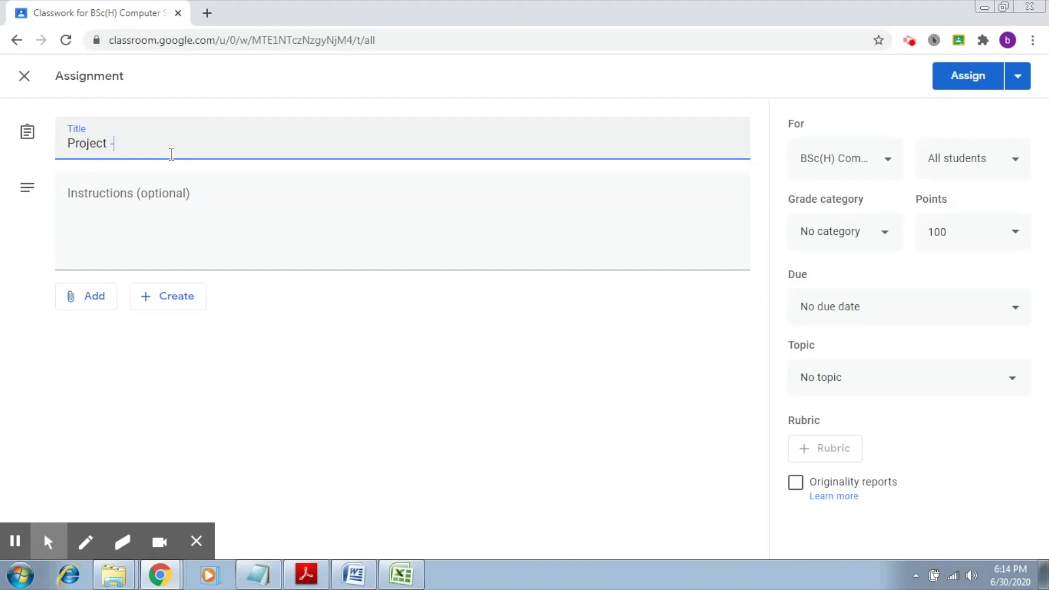
pyautogui.write(' Group2')
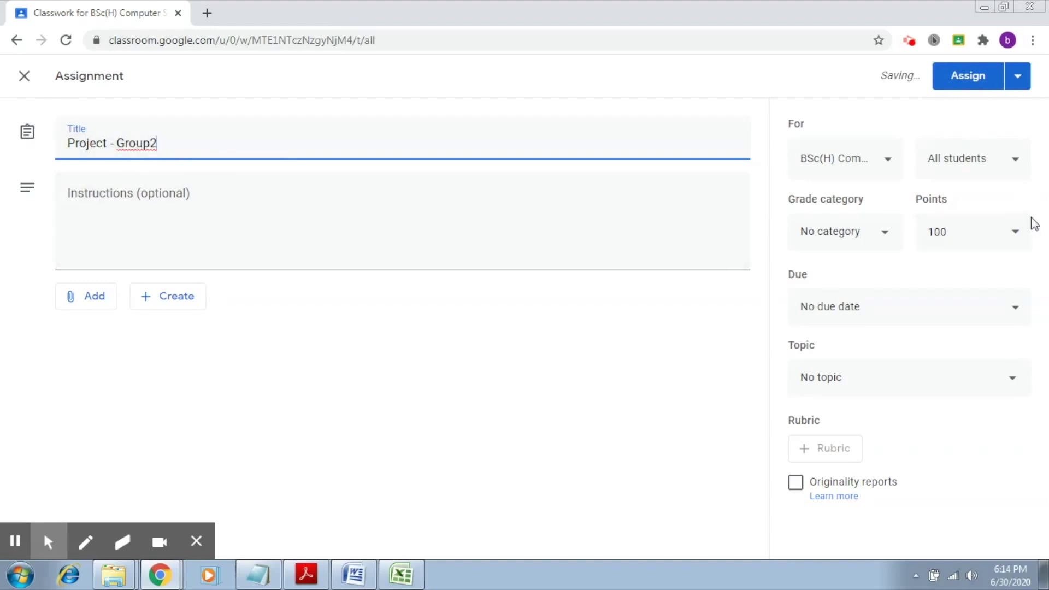
# Limit it to the last two students and assign it without a grade category
pyautogui.click(1015, 159)
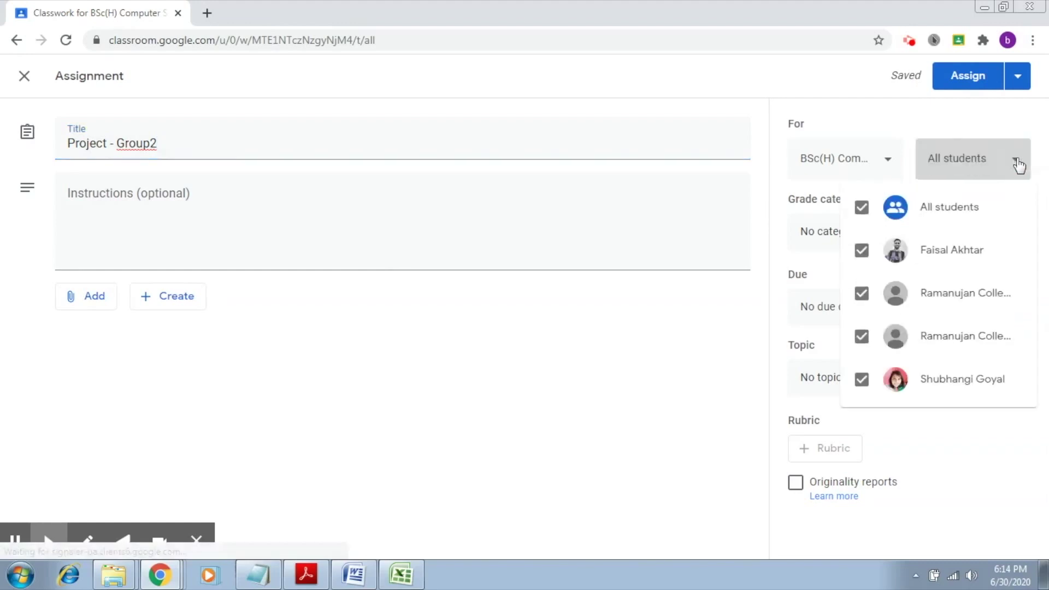
pyautogui.click(862, 209)
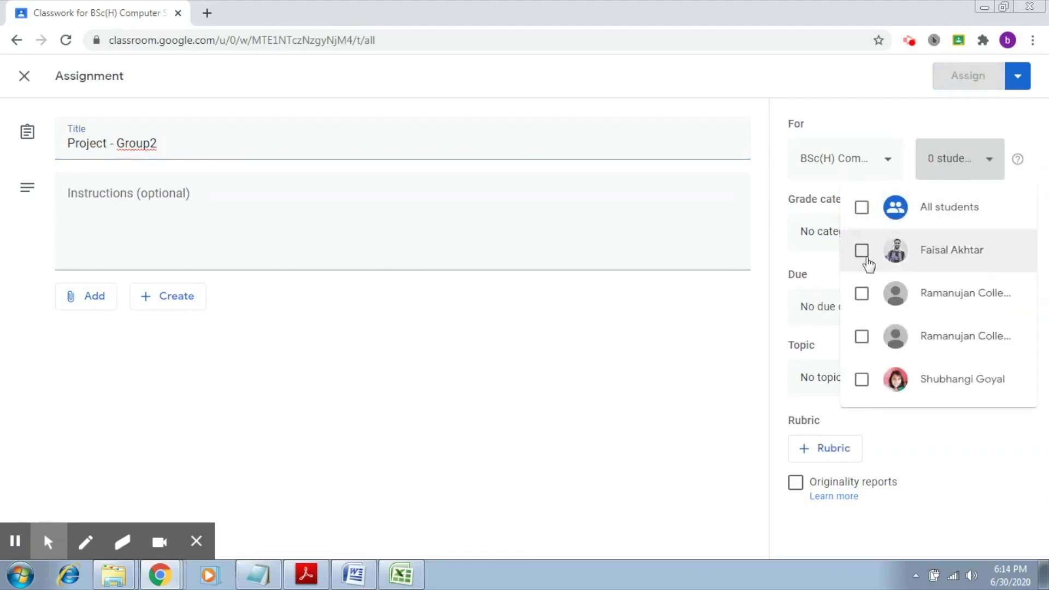
pyautogui.click(862, 336)
pyautogui.click(862, 380)
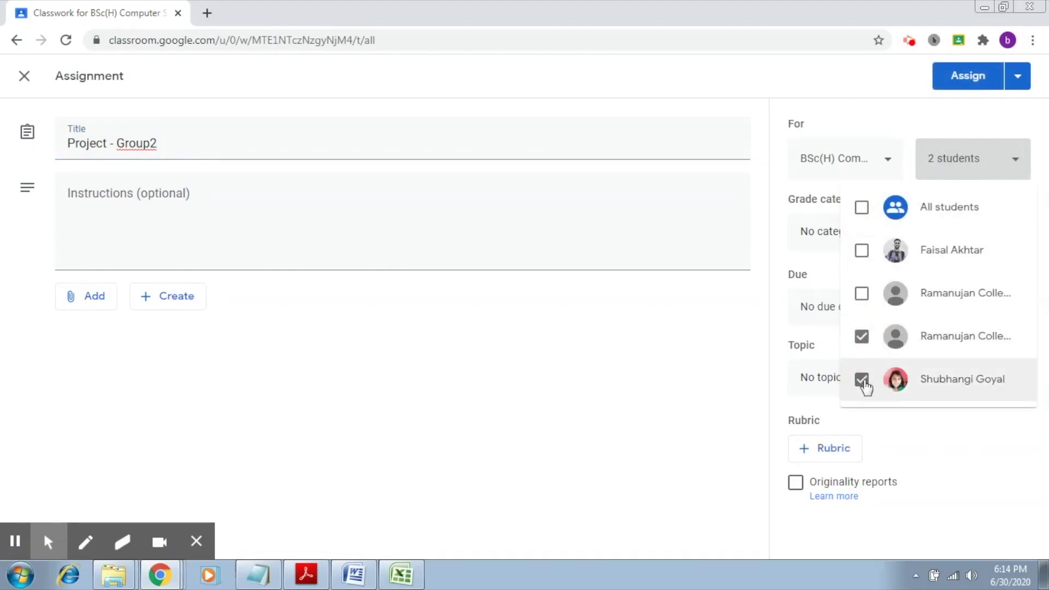
pyautogui.click(679, 424)
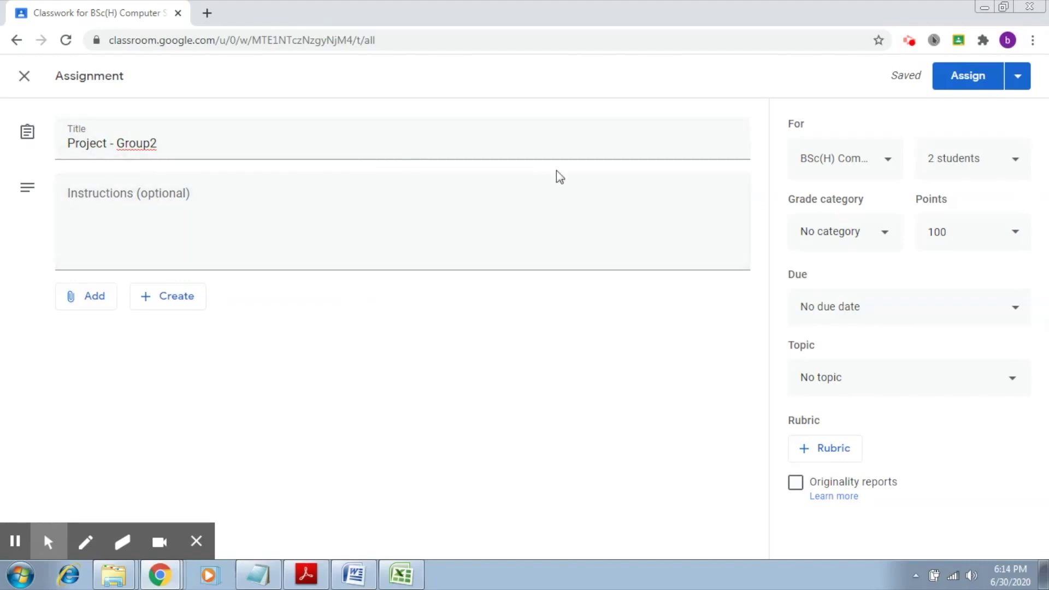
pyautogui.click(966, 81)
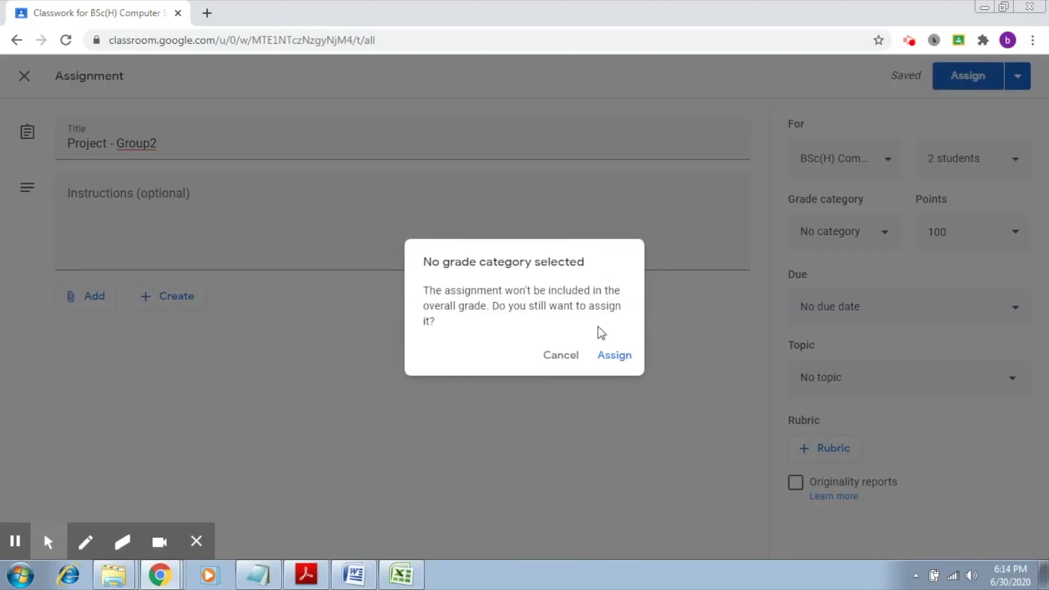
pyautogui.click(606, 356)
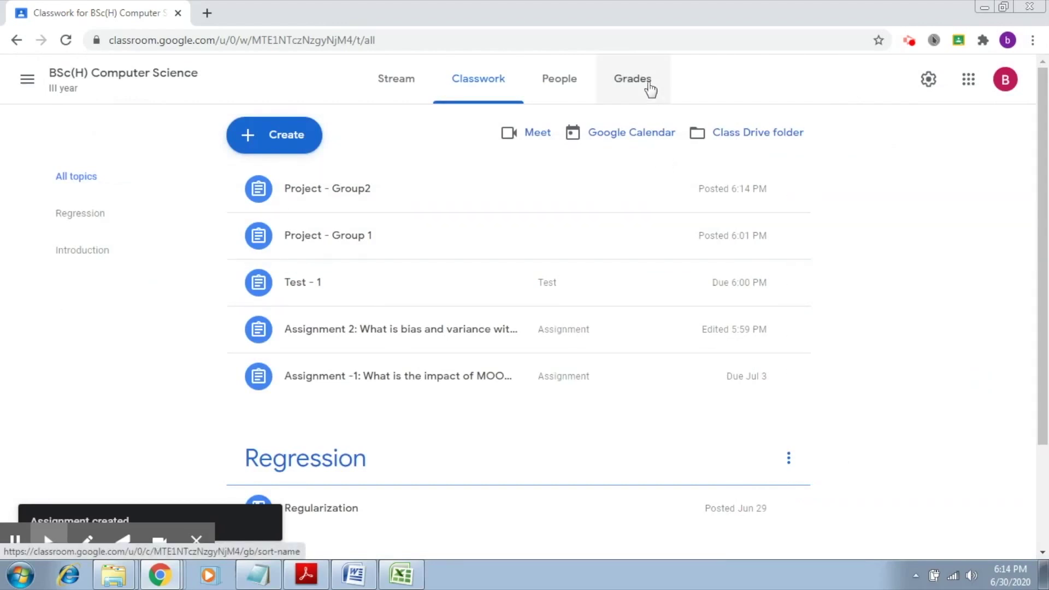
# Check the gradebook: Project - Group2 (out of 100) is assigned to only two students
pyautogui.click(651, 87)
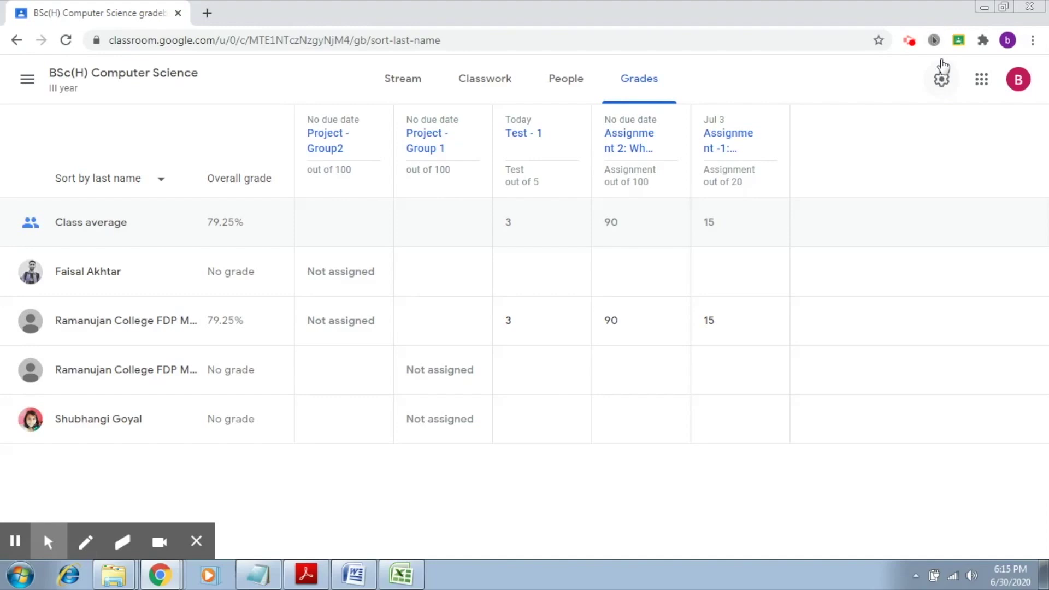
# In class settings, go to the General section and reset the class code
pyautogui.click(945, 88)
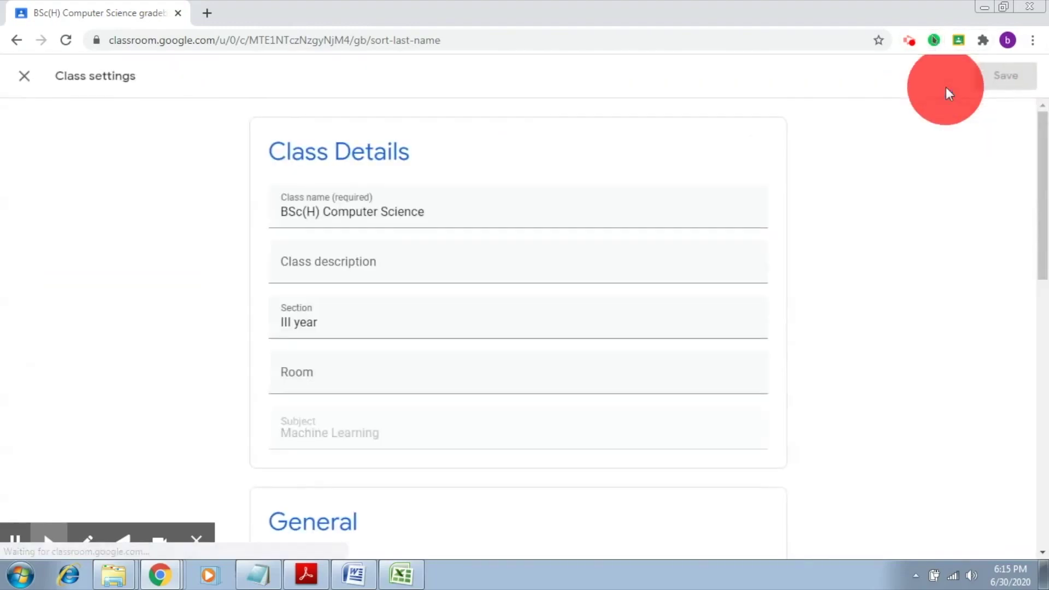
pyautogui.scroll(-2, 1038, 200)
pyautogui.moveTo(1045, 263); pyautogui.dragTo(1045, 344)
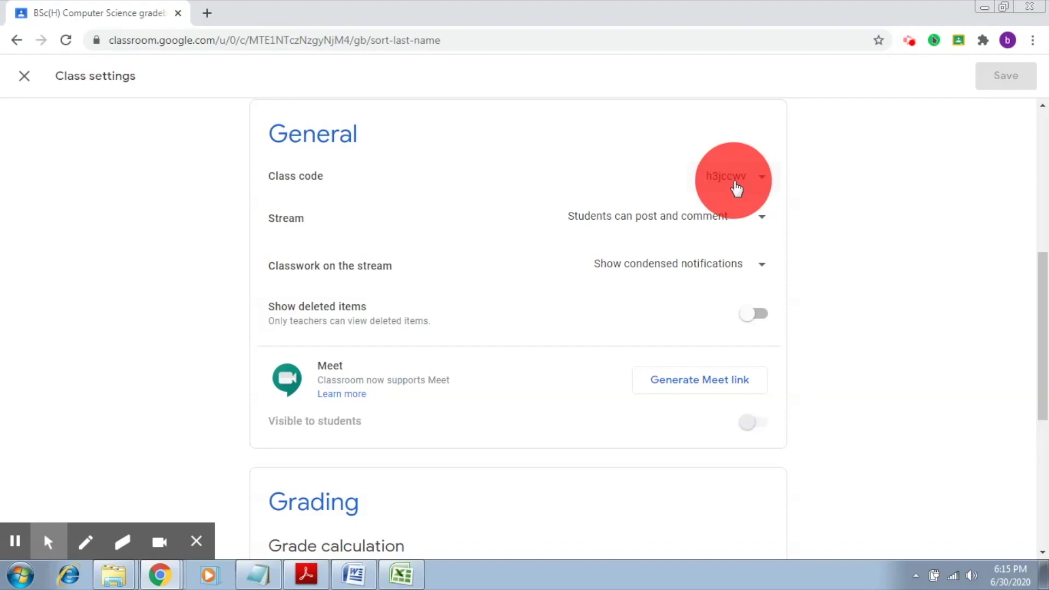
pyautogui.click(763, 178)
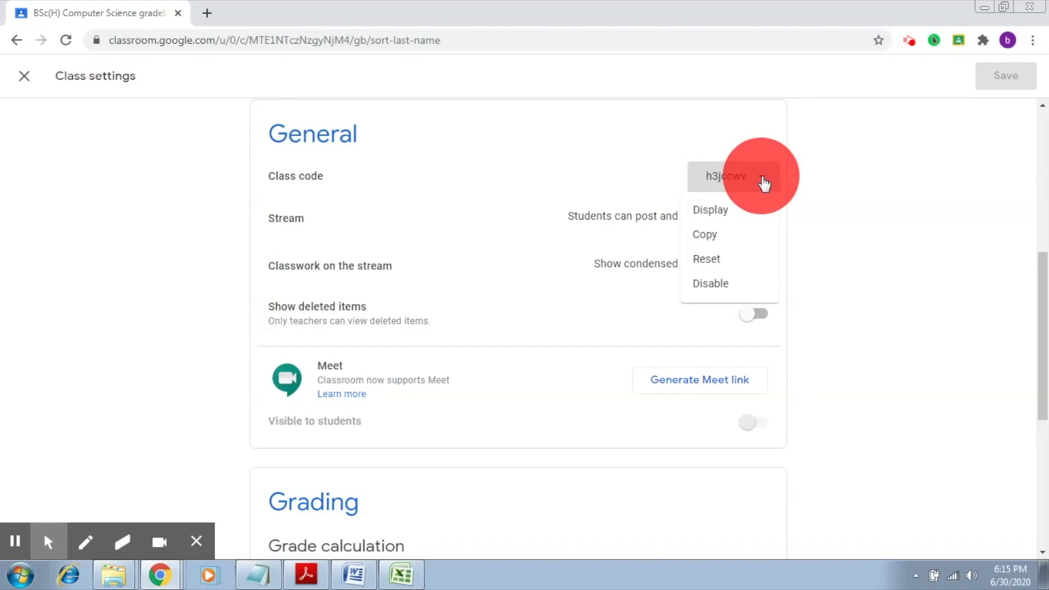
pyautogui.click(934, 40)
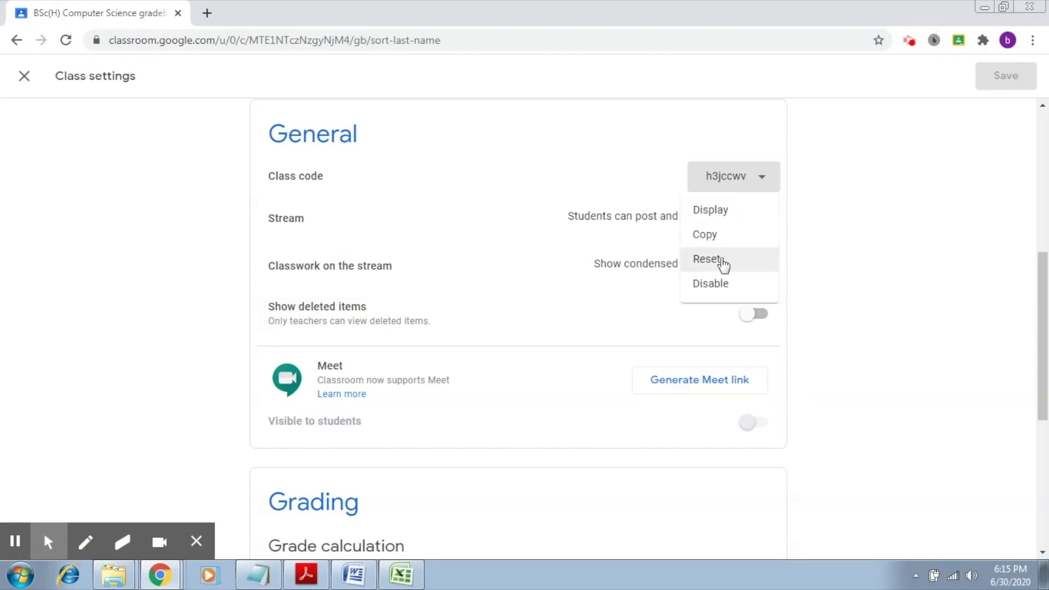
pyautogui.click(723, 264)
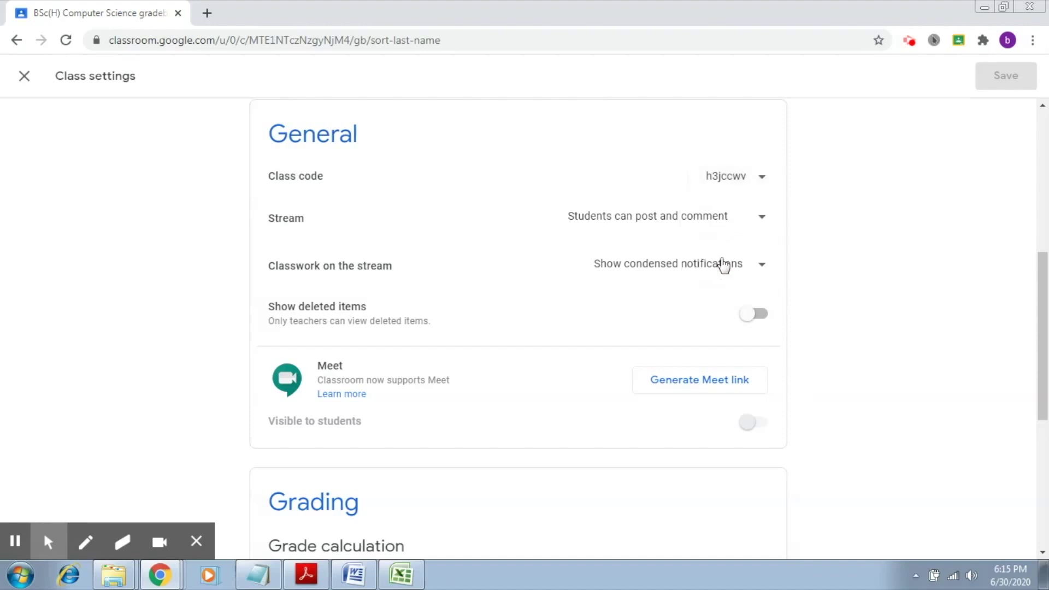
pyautogui.click(735, 179)
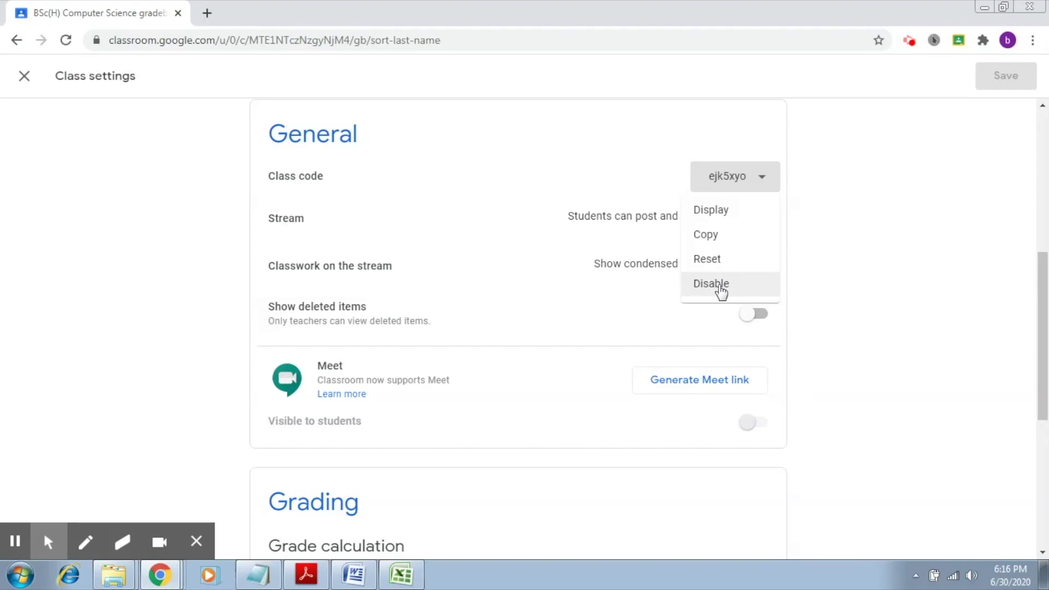
# Disable the class code, re-enable it as s6zyzip, and close class settings
pyautogui.click(719, 285)
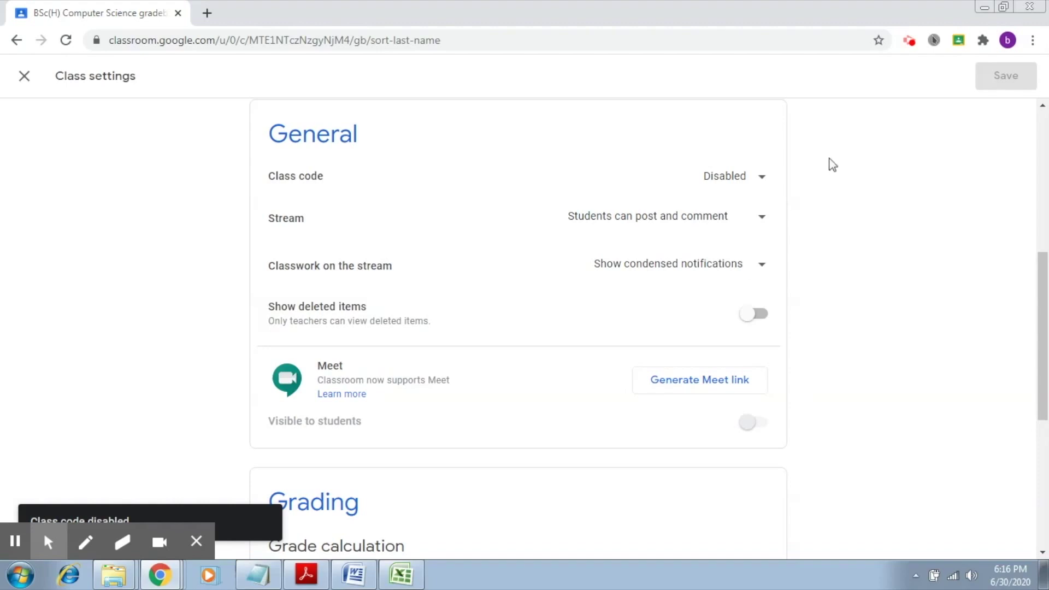
pyautogui.click(763, 178)
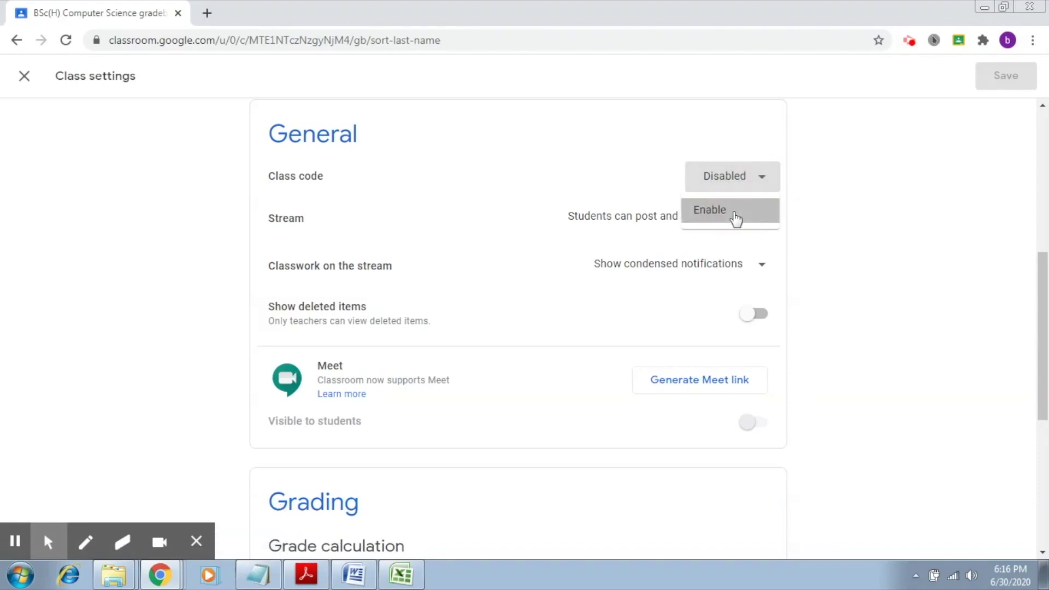
pyautogui.click(710, 210)
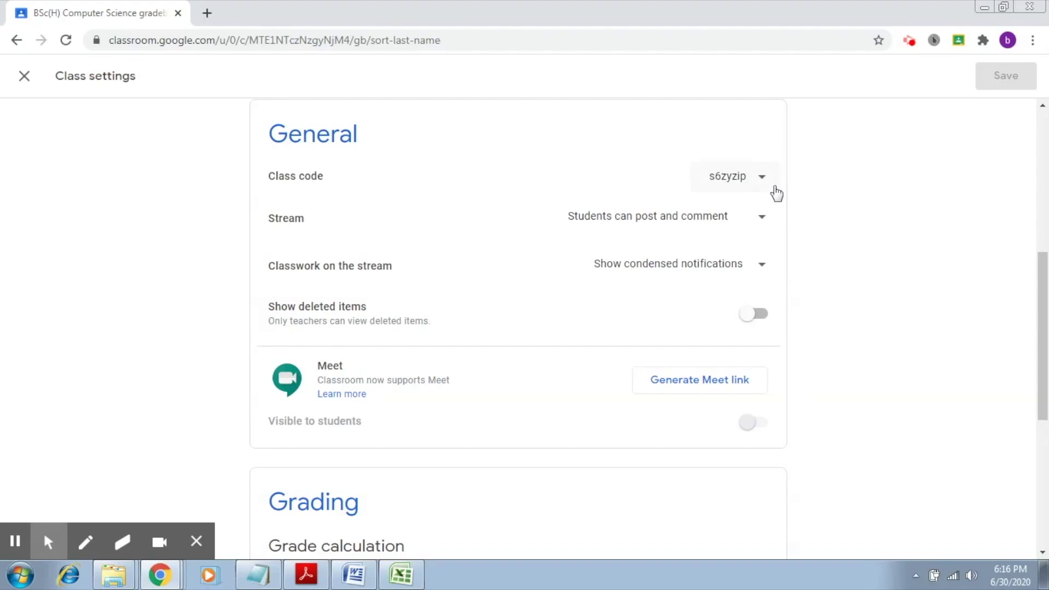
pyautogui.click(24, 77)
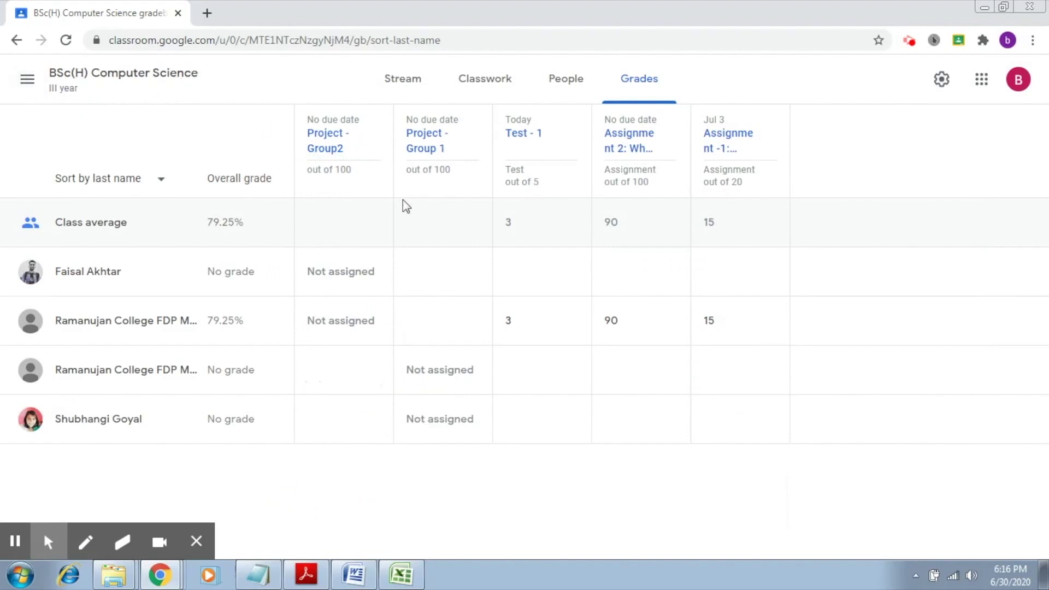
# Go to the class Stream and start reusing a post from another class
pyautogui.click(156, 82)
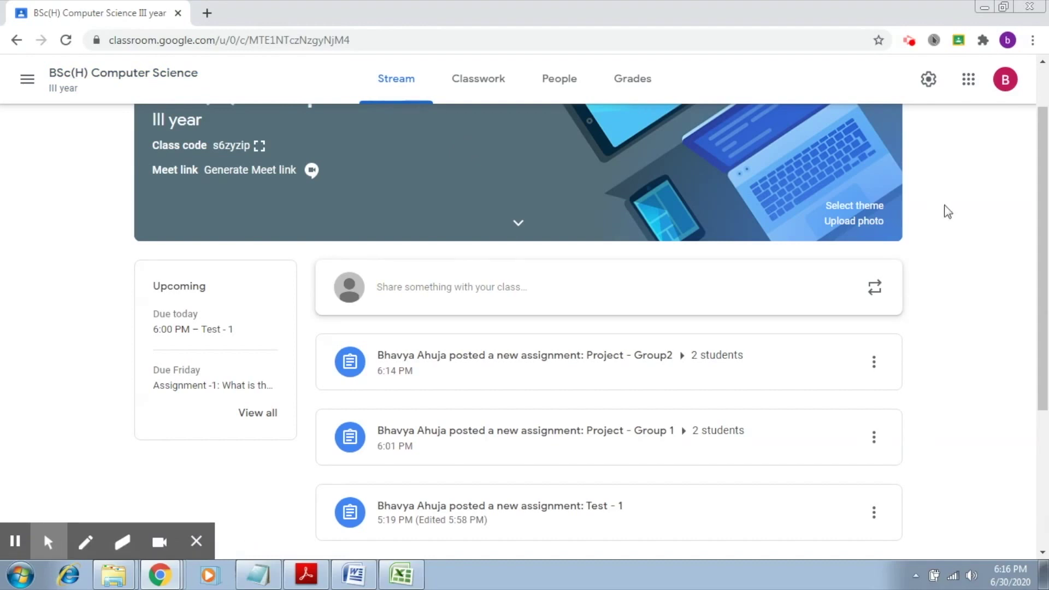
pyautogui.moveTo(1044, 199); pyautogui.dragTo(1048, 137)
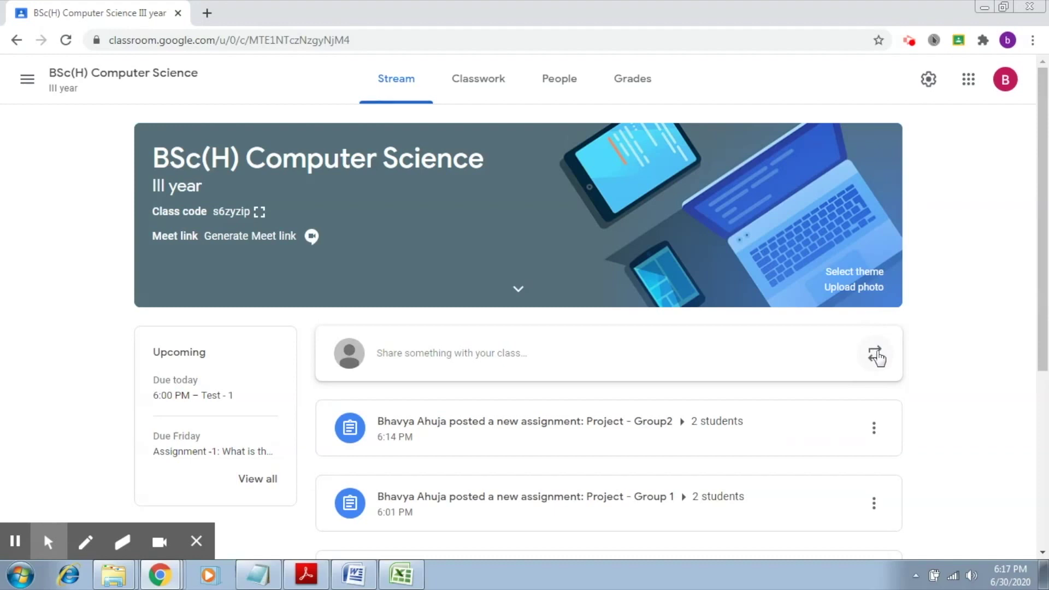
pyautogui.click(876, 355)
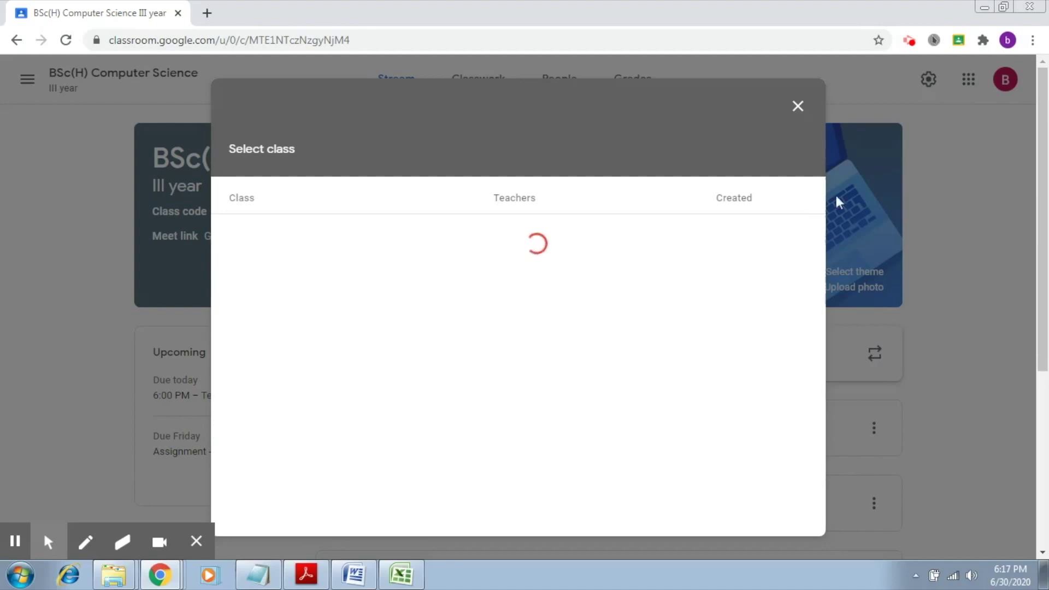
# Reuse the 'Machine Learning Practical Exam on 1 June 2019' post from BSc(H) Computer Science A
pyautogui.click(798, 104)
pyautogui.click(878, 357)
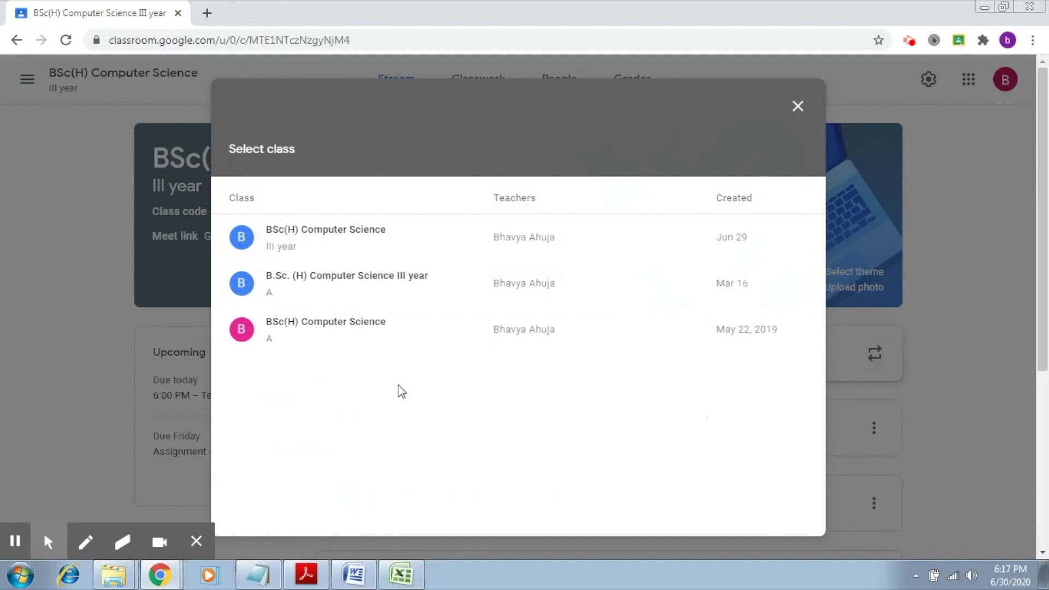
pyautogui.click(348, 330)
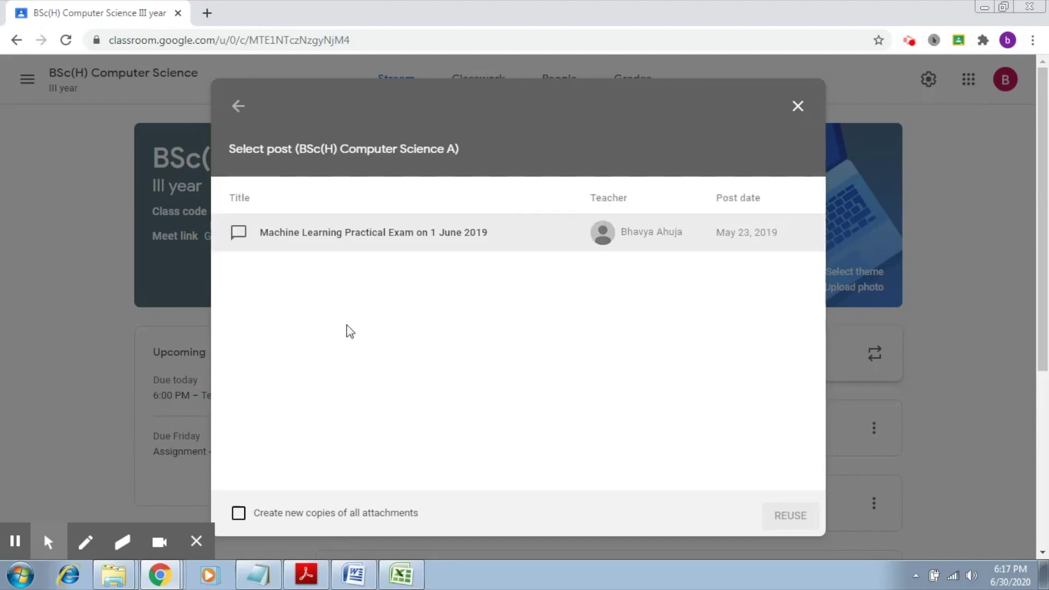
pyautogui.click(395, 237)
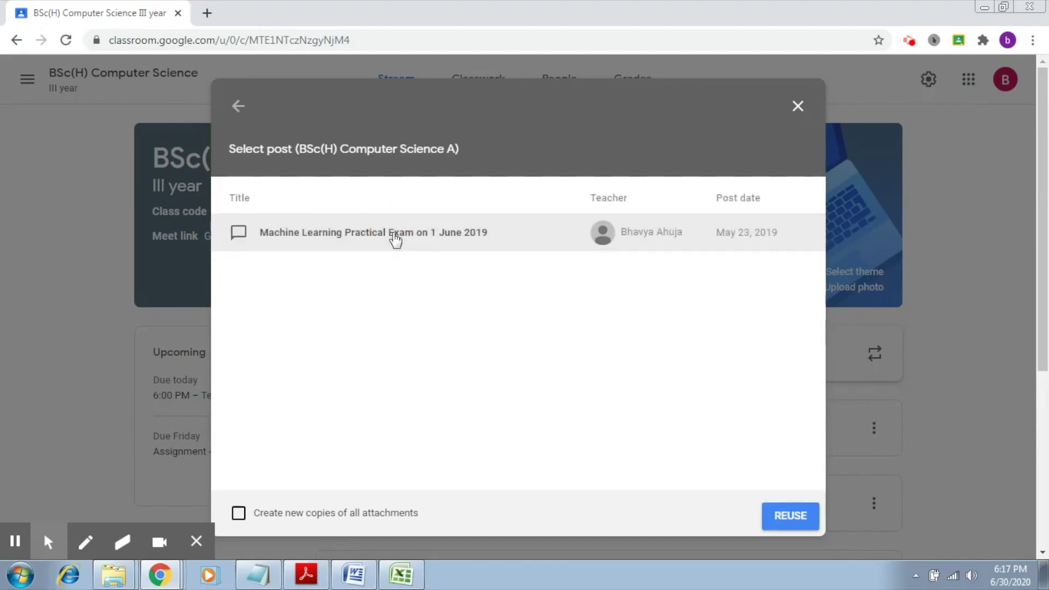
pyautogui.click(790, 522)
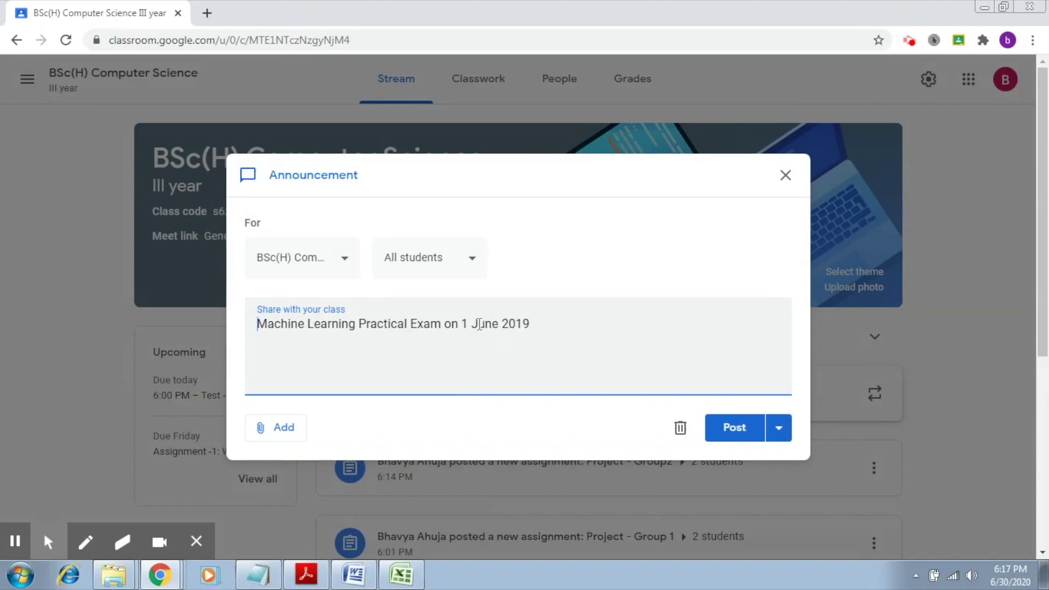
# Change the announcement's date to 10 July '20 and post it to the stream
pyautogui.moveTo(464, 323); pyautogui.dragTo(549, 327)
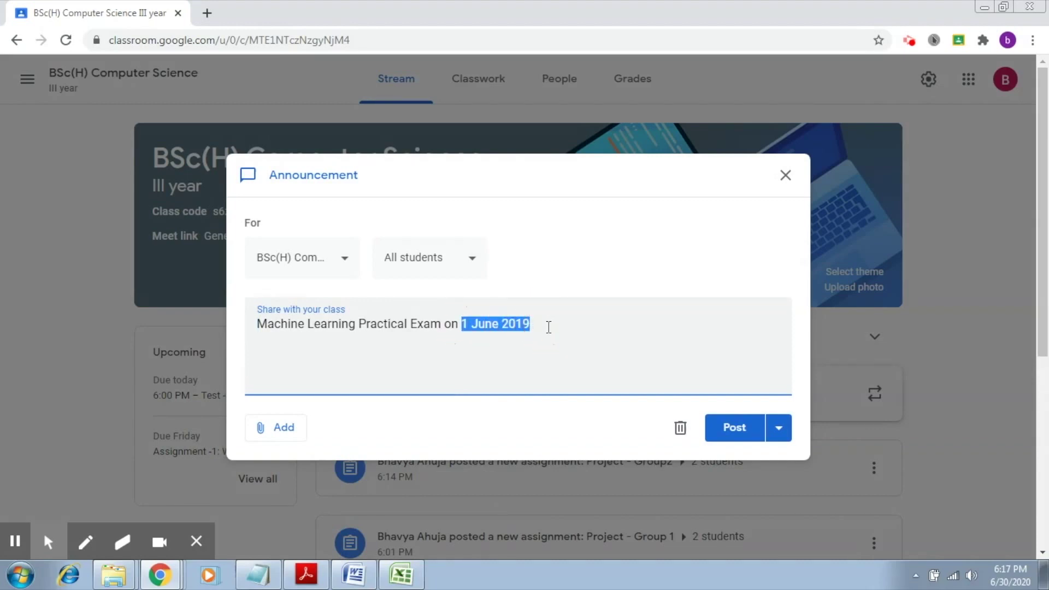
pyautogui.write('1')
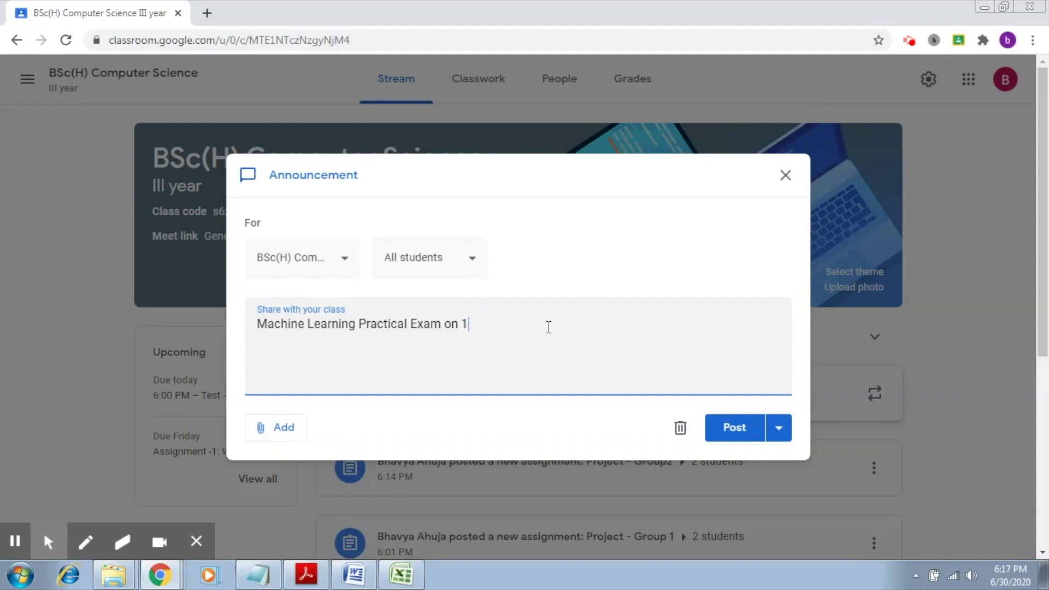
pyautogui.write(" July '20")
pyautogui.click(465, 322)
pyautogui.write('0')
pyautogui.click(727, 427)
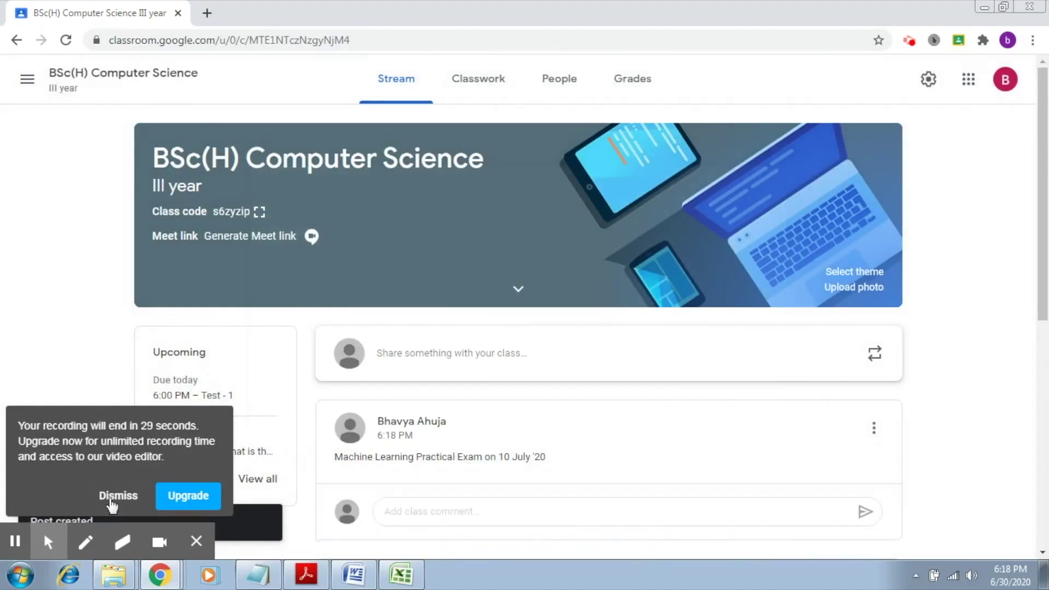
pyautogui.click(115, 498)
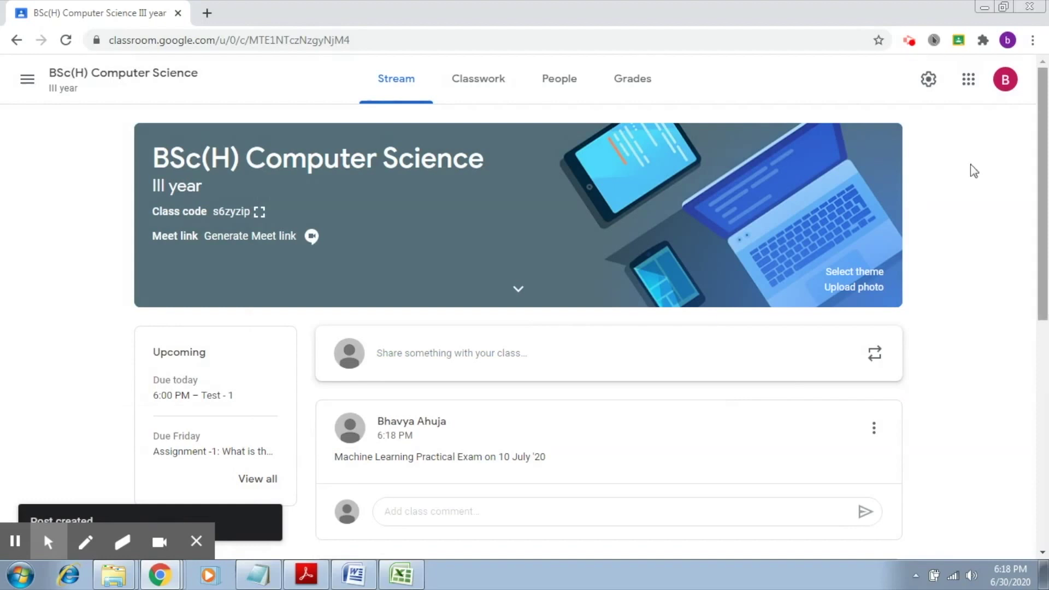
pyautogui.click(476, 97)
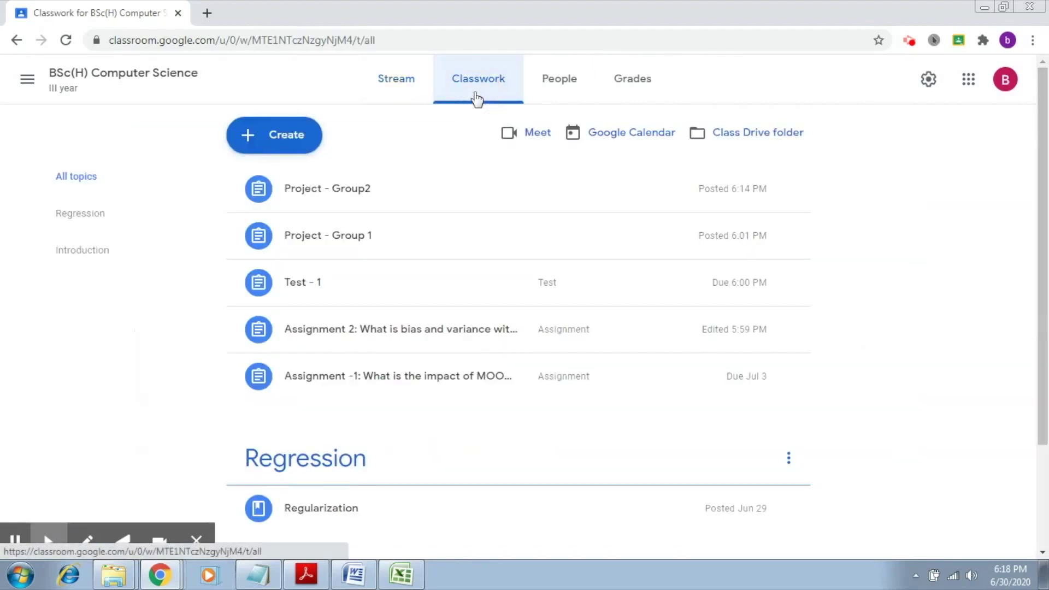
# Reuse BSc(H) Computer Science A's Feature subset selection post in this class's Classwork
pyautogui.click(272, 153)
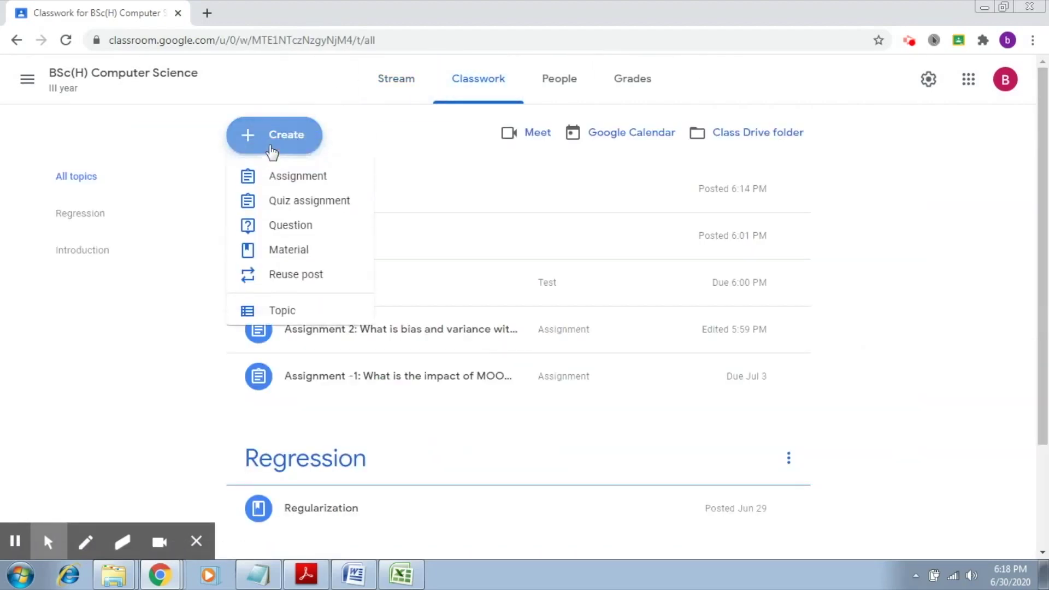
pyautogui.click(280, 277)
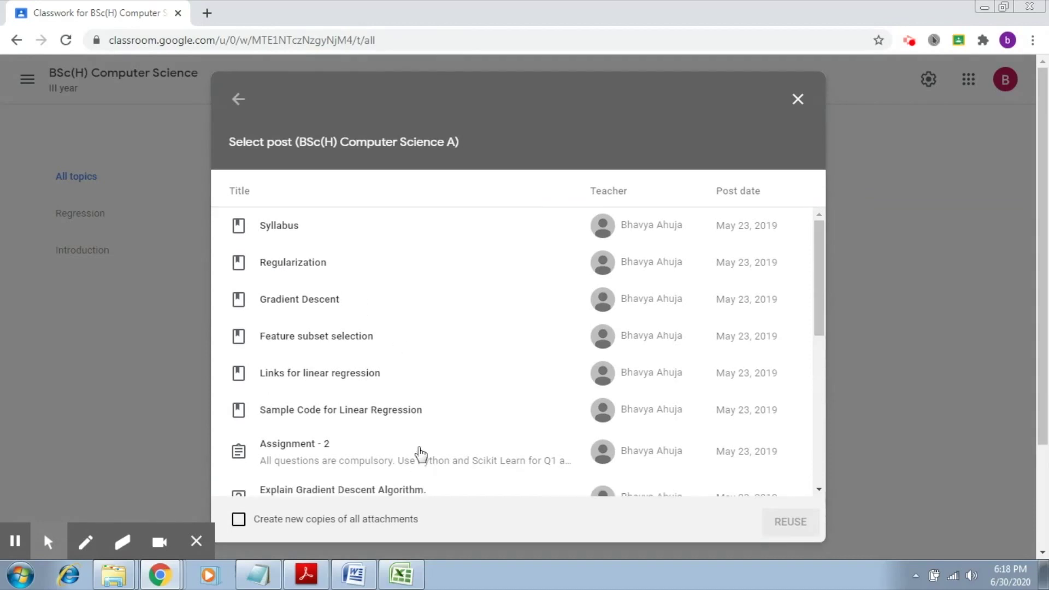
pyautogui.click(821, 257)
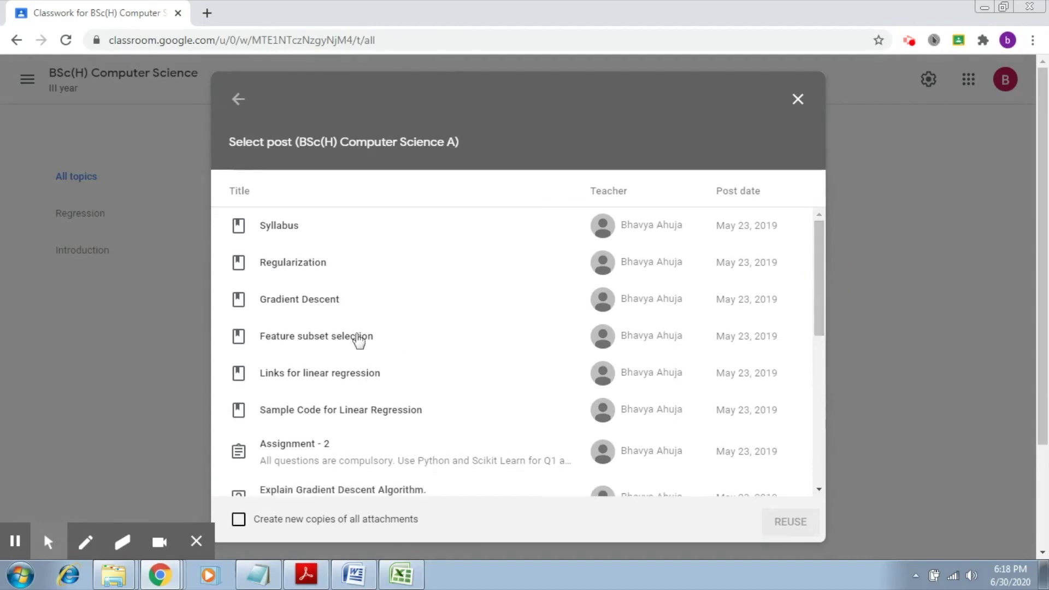
pyautogui.click(389, 343)
pyautogui.click(785, 522)
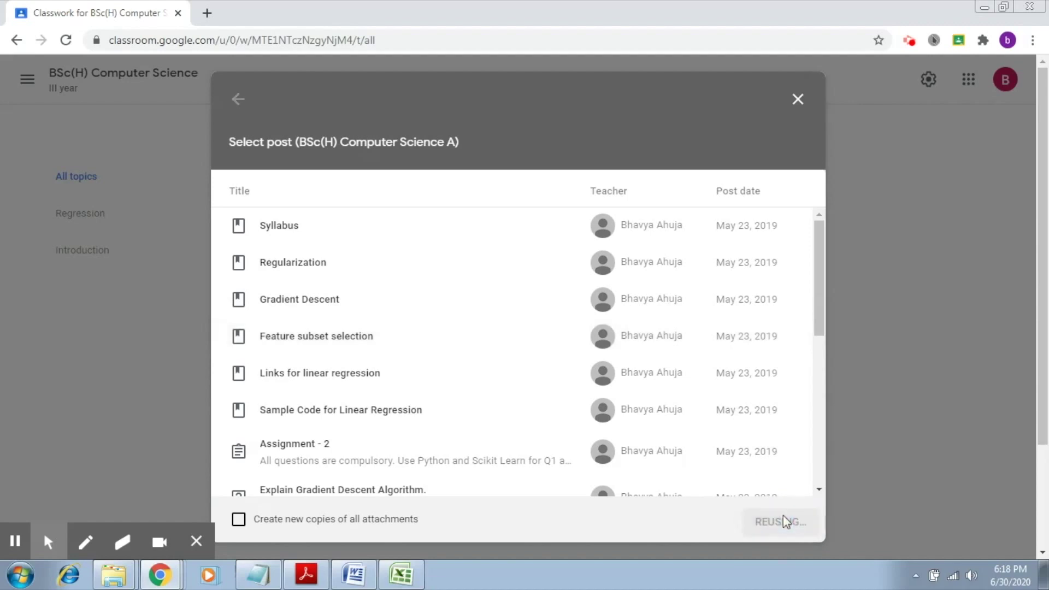